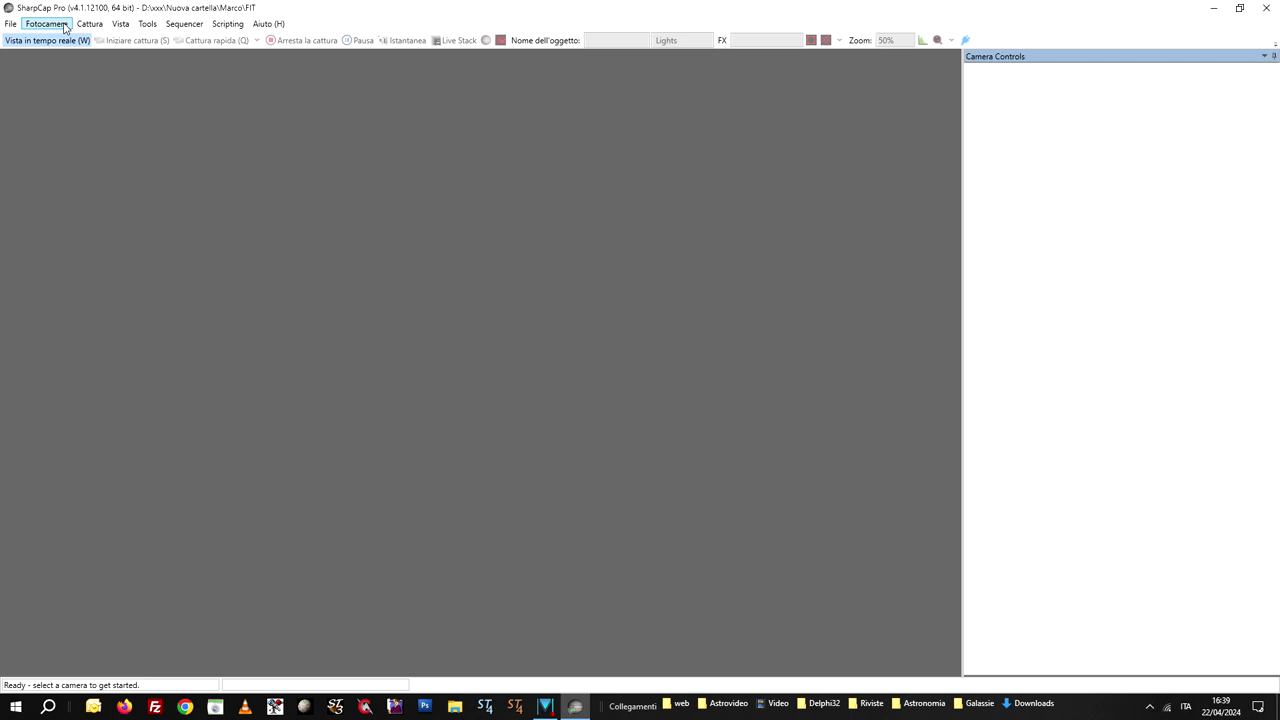
Step: Start the planetary camera simulator and load 2024-01-28T22_56_57.ser from the Luna folder as its test image
click(65, 27)
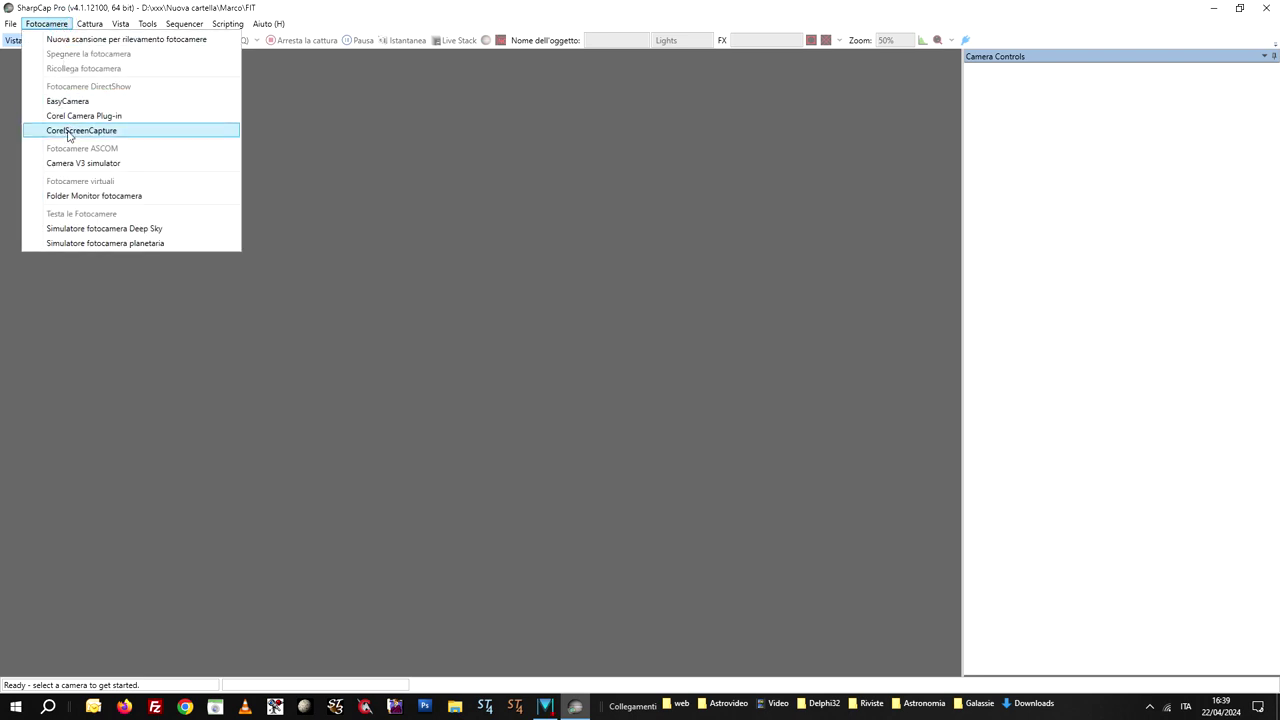
click(126, 243)
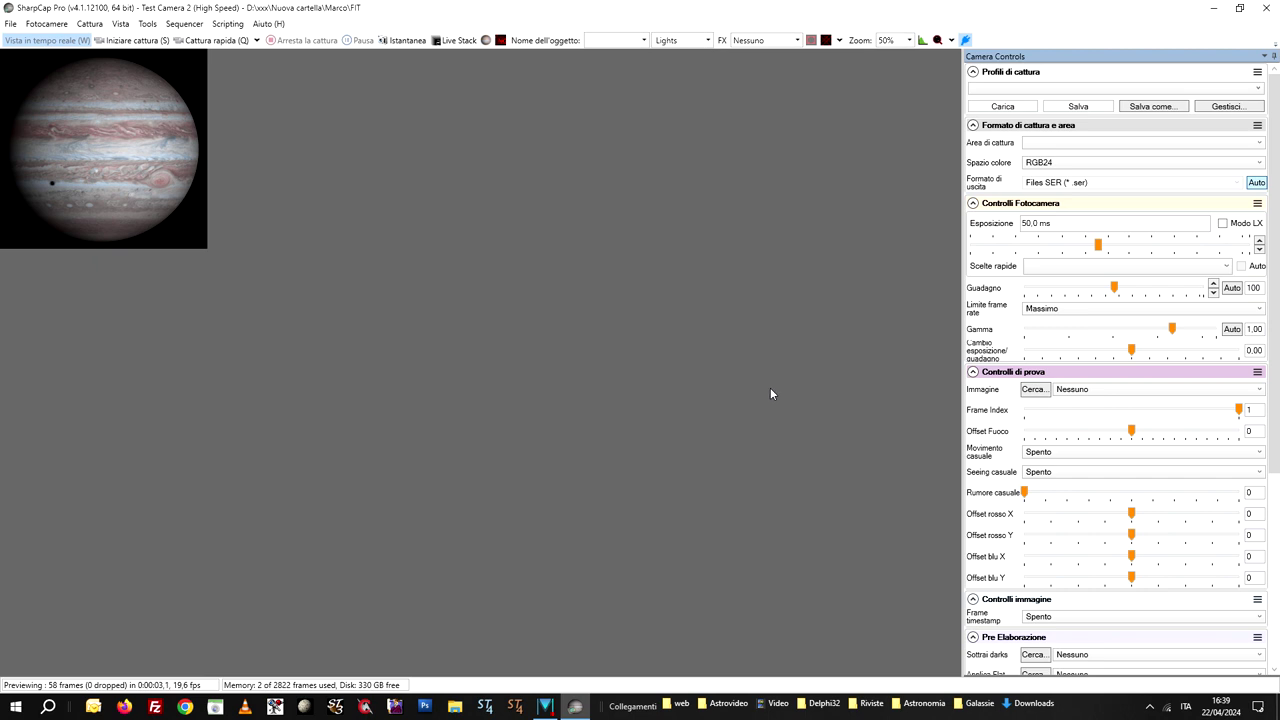
click(1033, 389)
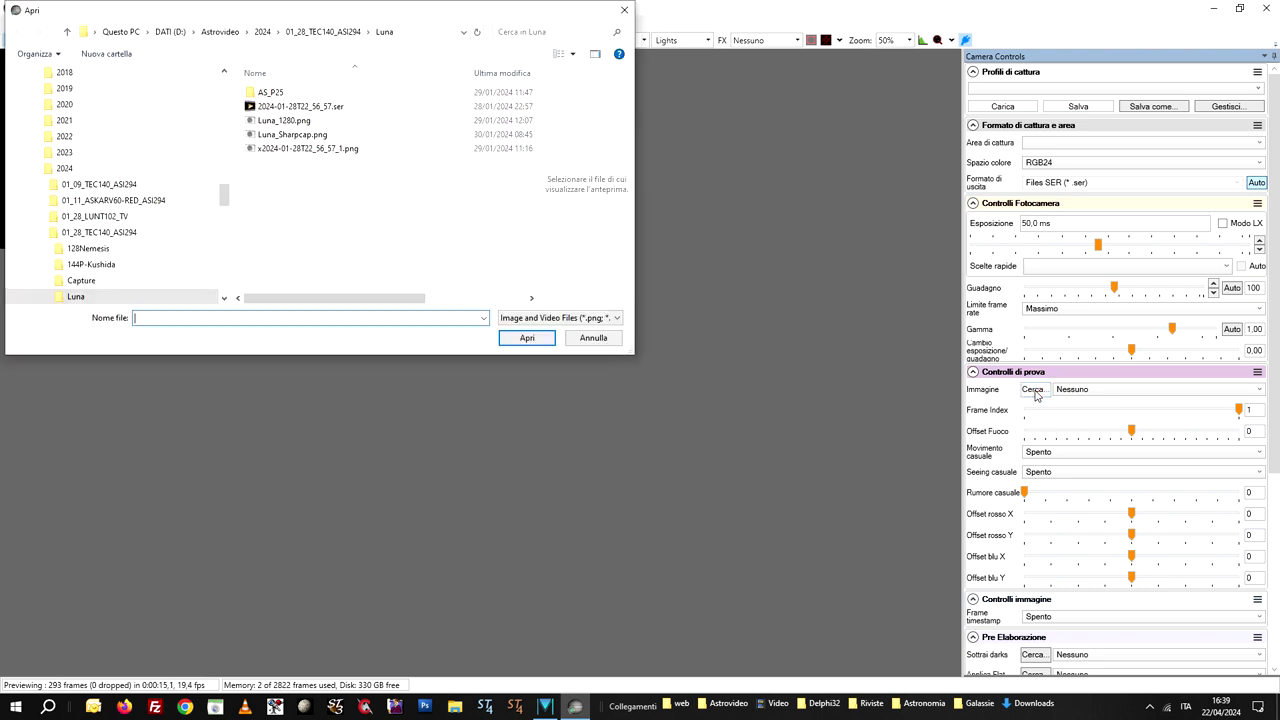
click(325, 112)
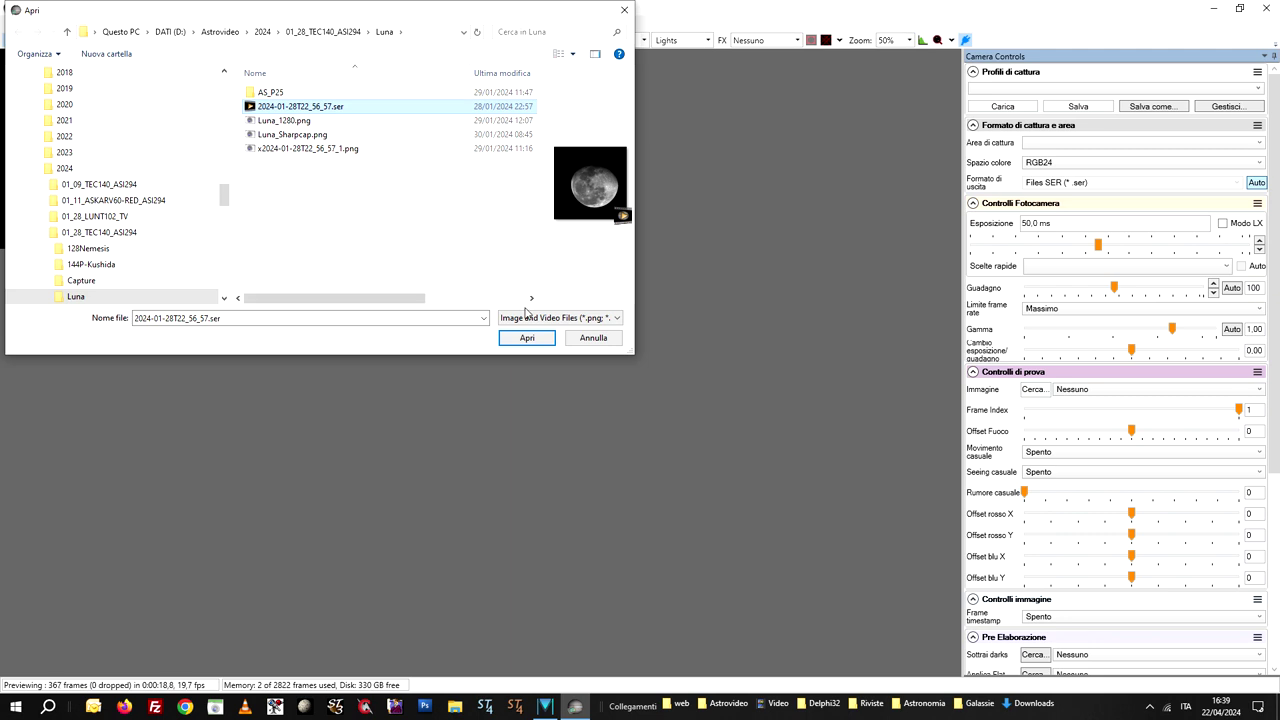
click(526, 339)
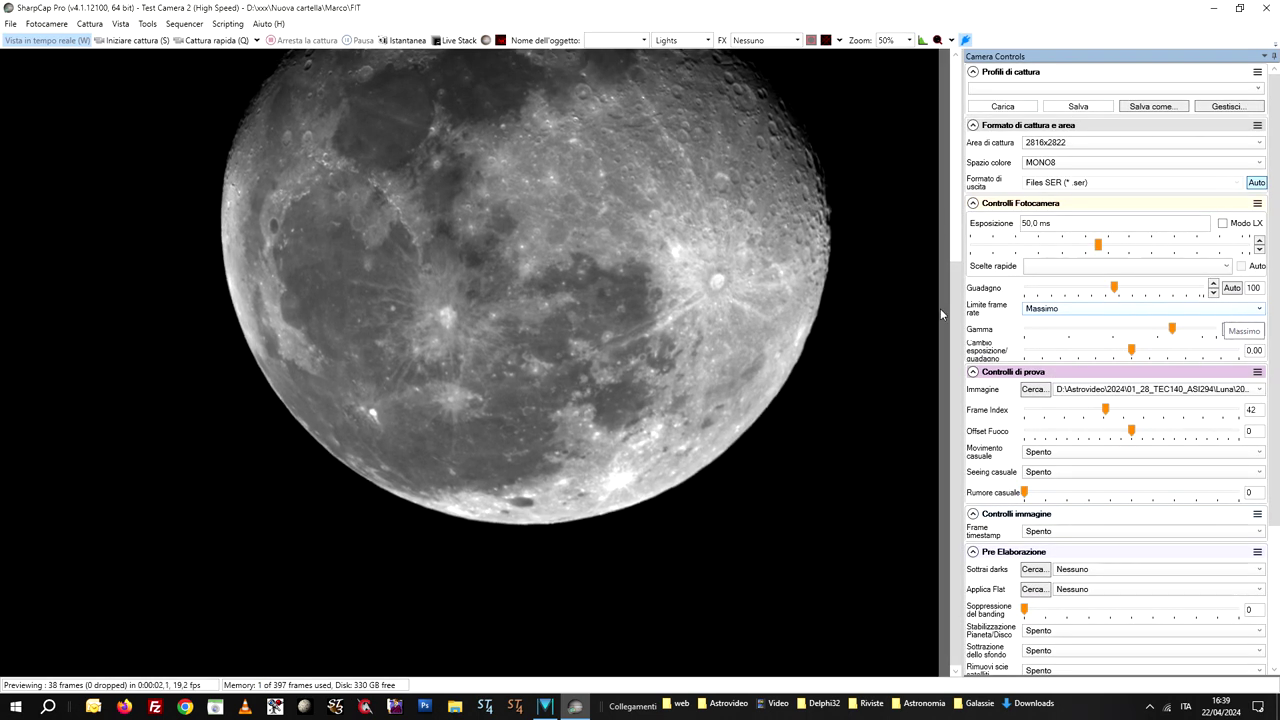
drag(952, 303, 941, 216)
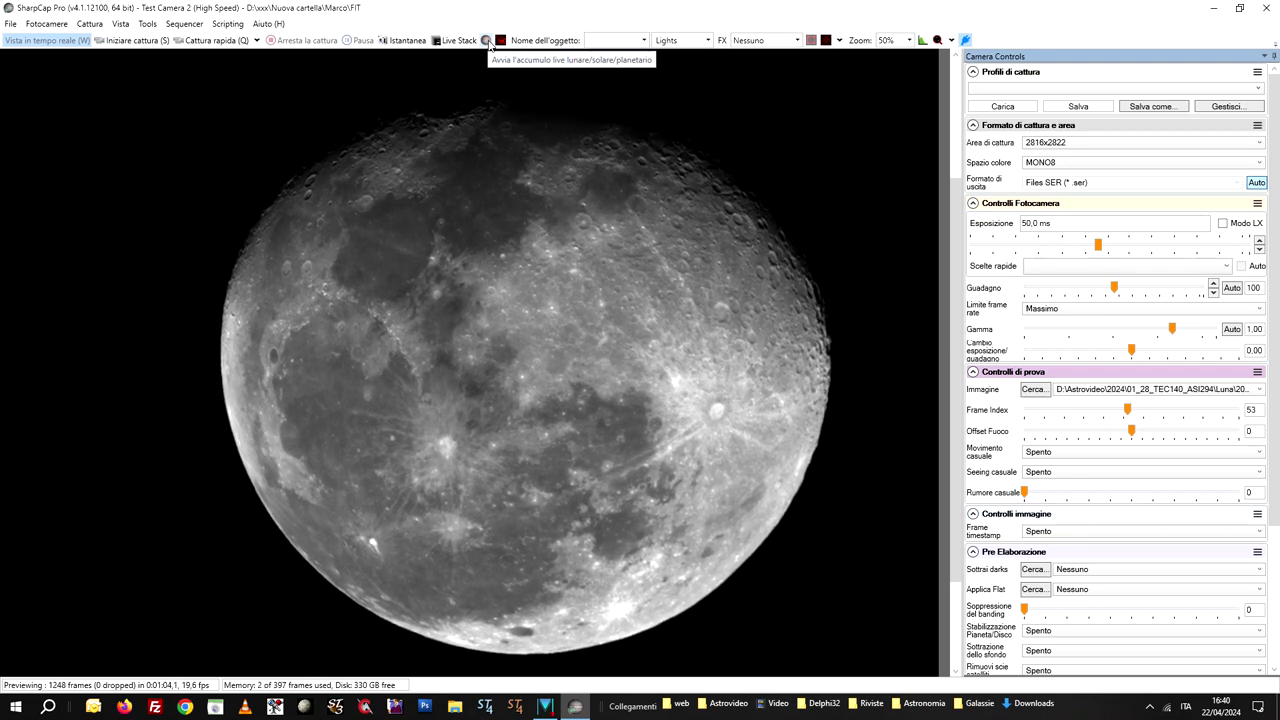
Step: Start live lunar/solar/planetary stacking on the Moon video and pause the stacking
click(486, 40)
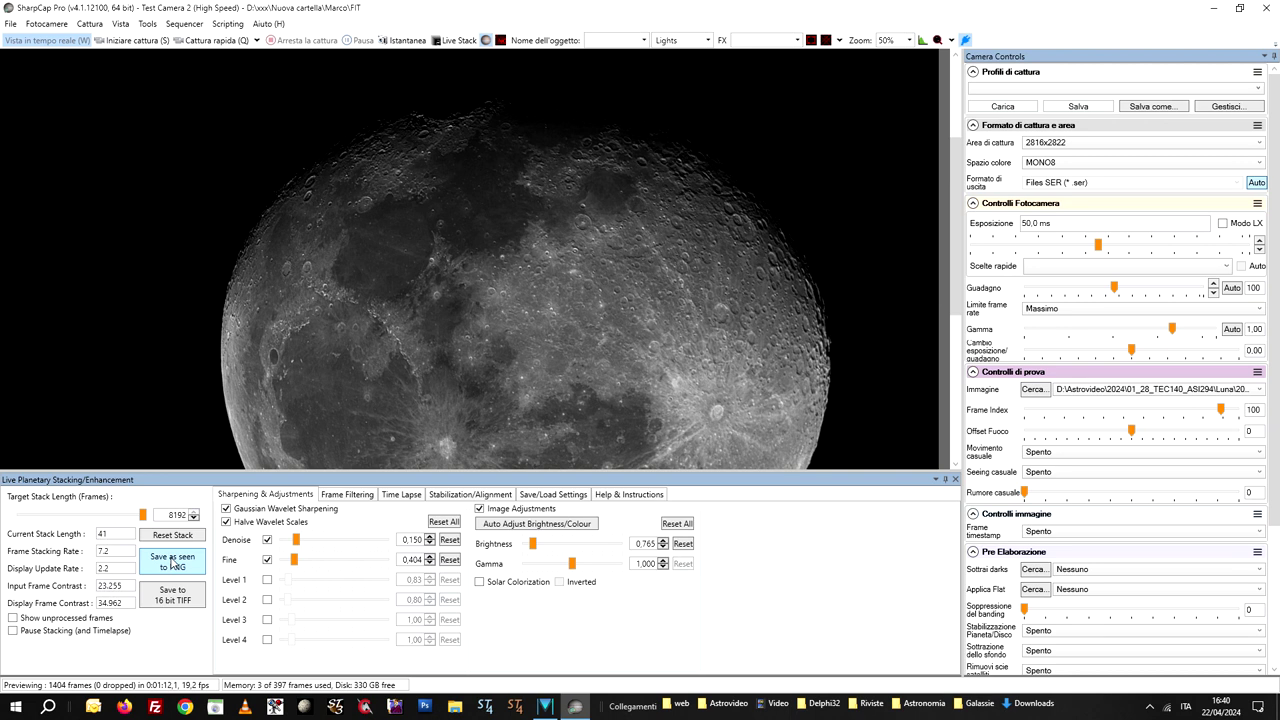
click(73, 631)
mouse_move(956, 197)
mouse_down()
mouse_move(948, 279)
mouse_move(947, 198)
mouse_up()
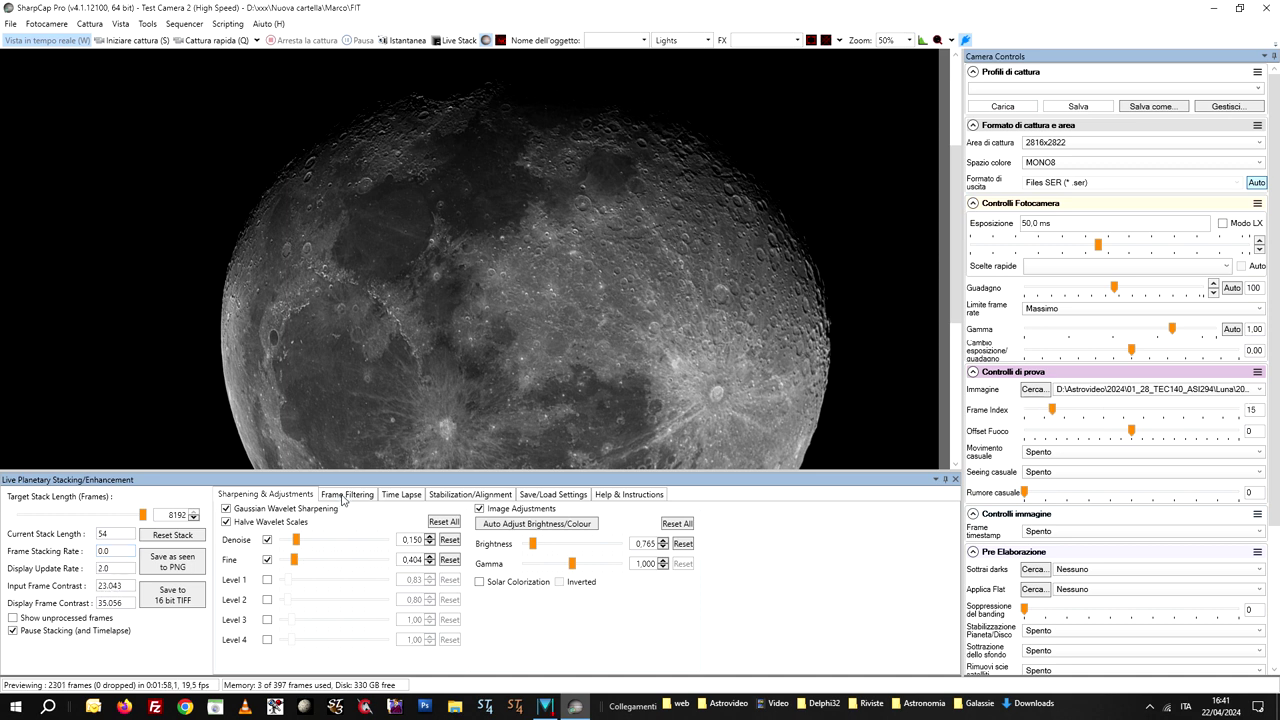
Step: Look over the frame filtering settings and try Multi Point stacking mode, switching back to Single Point
click(345, 494)
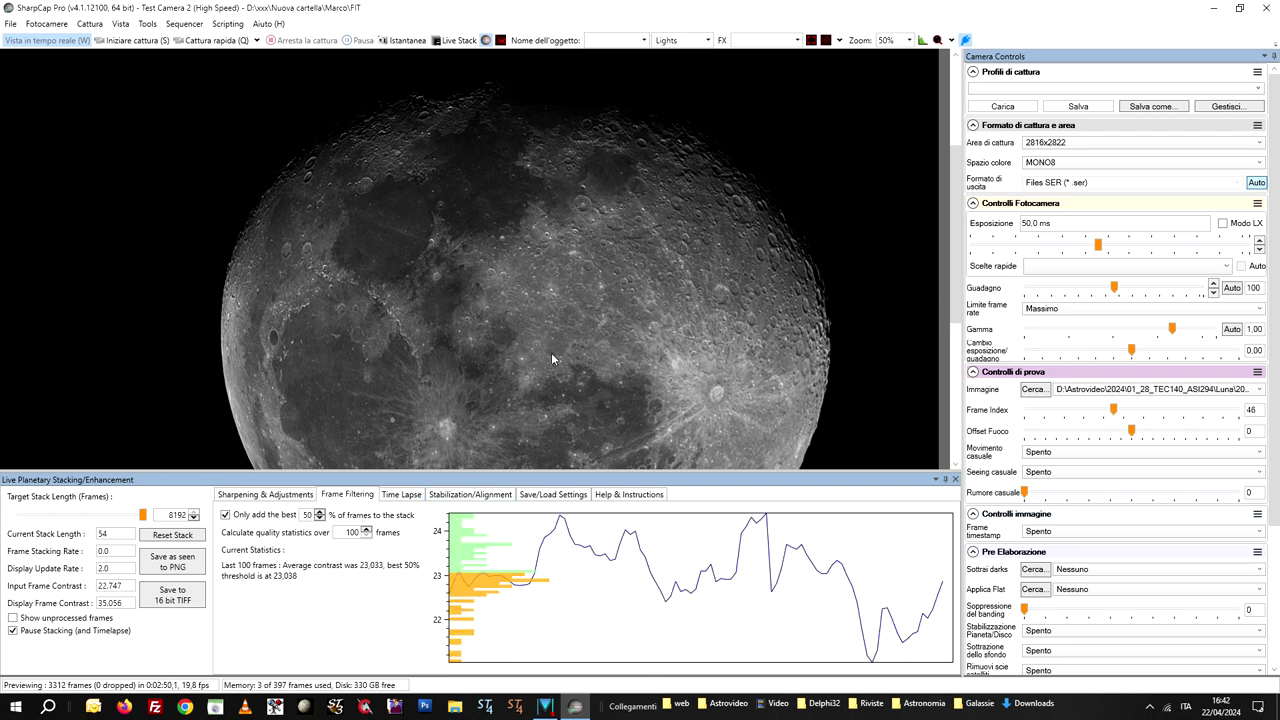
click(450, 496)
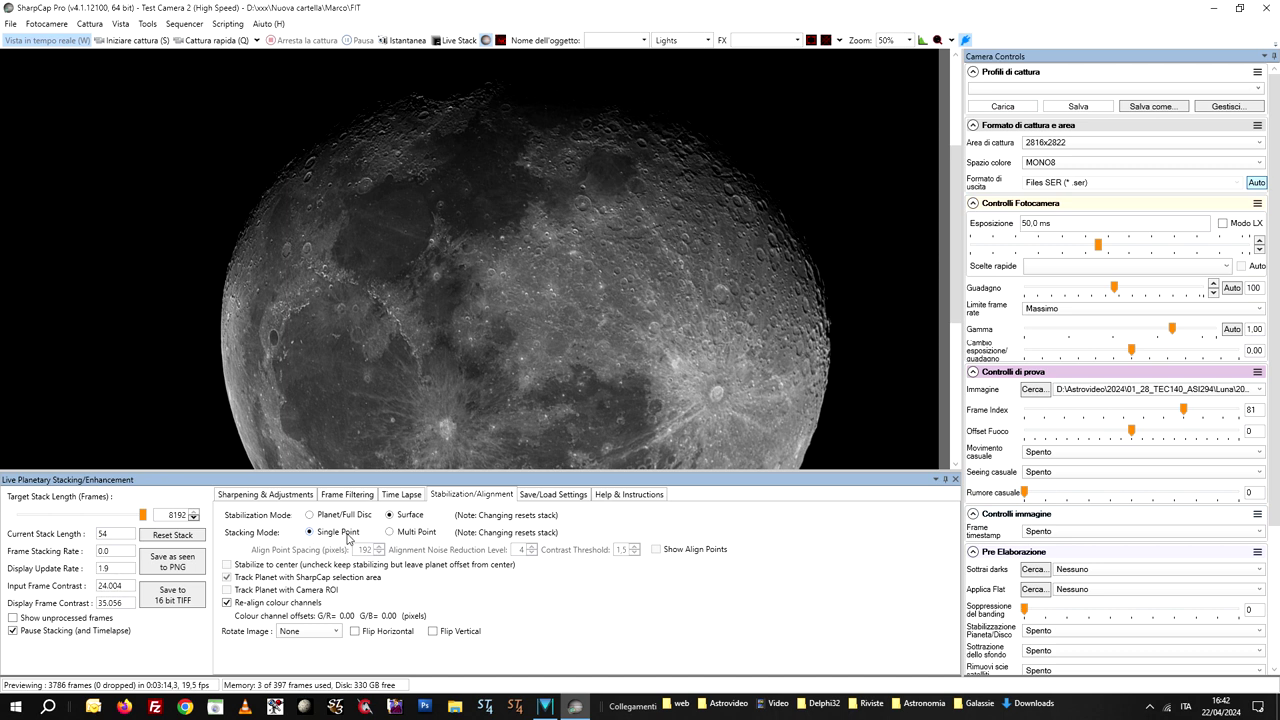
click(391, 532)
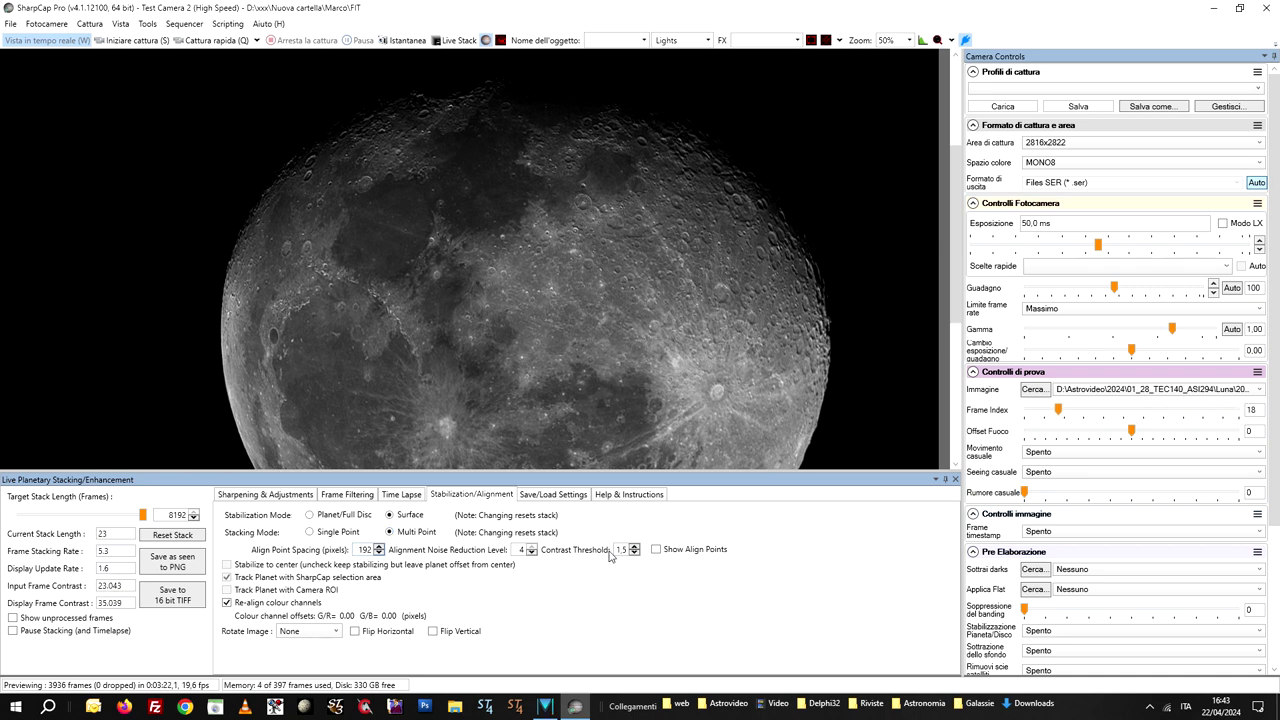
click(311, 533)
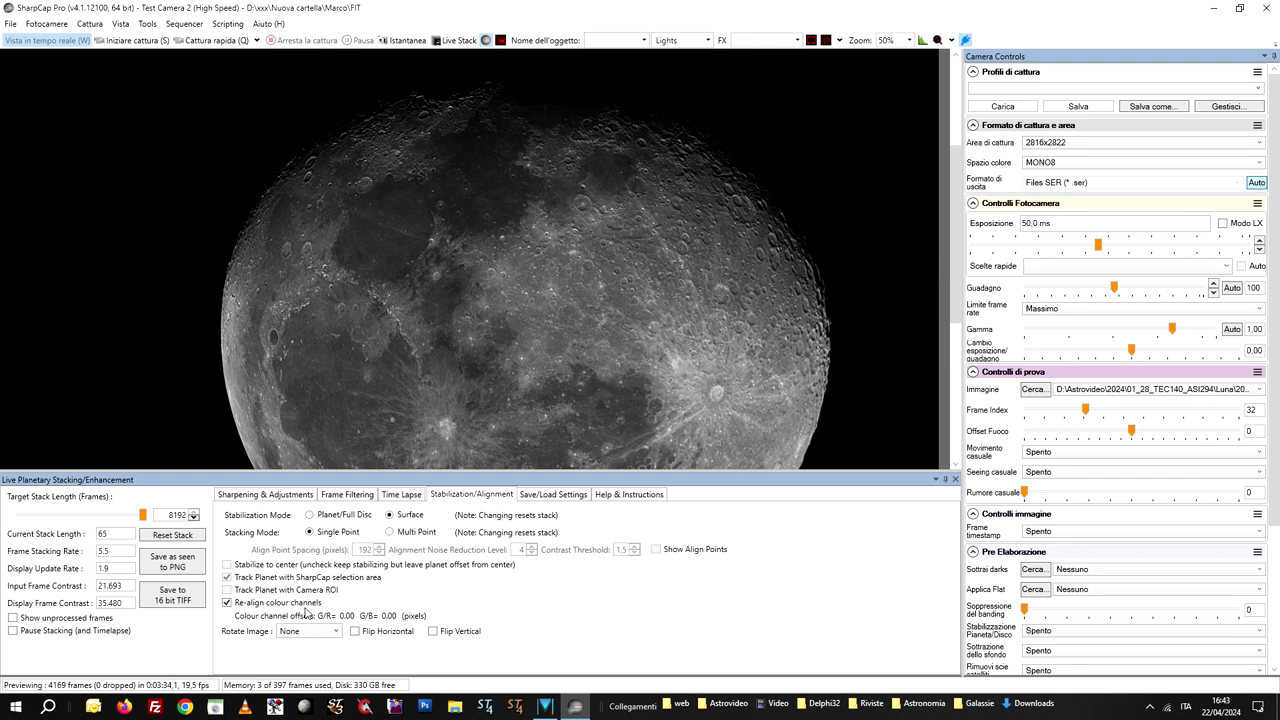
Step: Switch off the Denoise and Fine wavelet sharpening levels and reset the stack
click(243, 496)
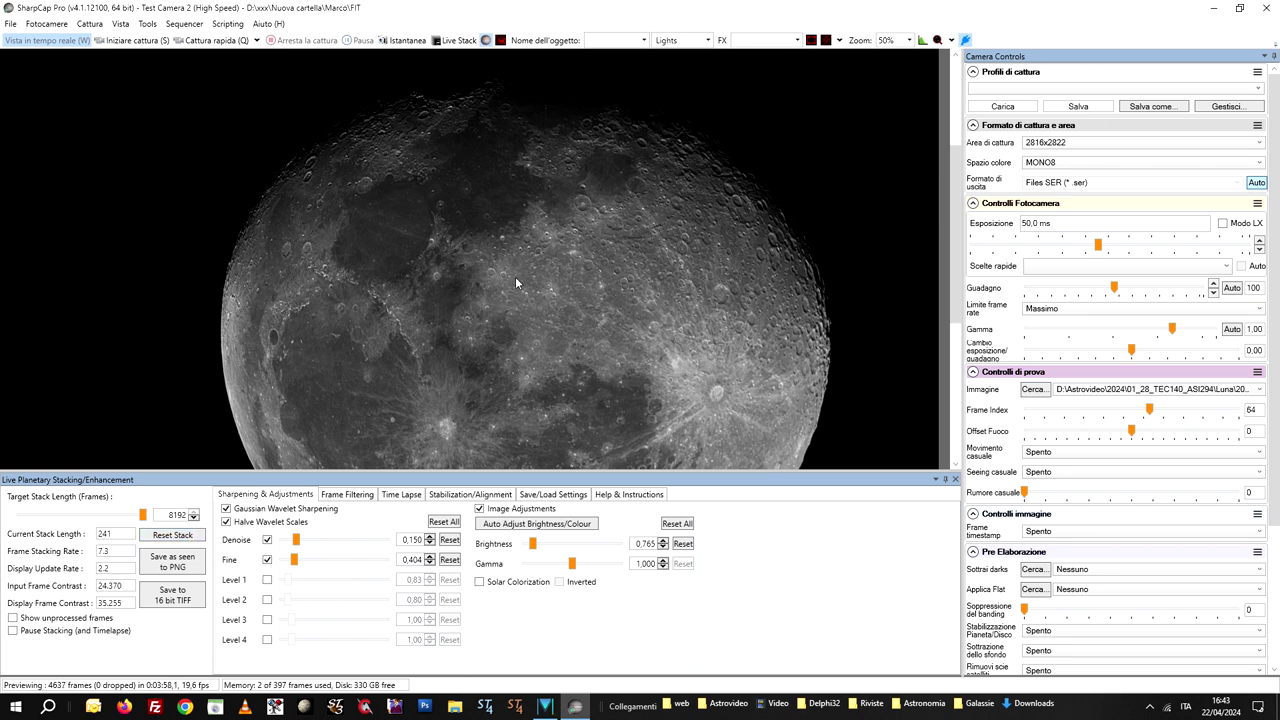
click(192, 540)
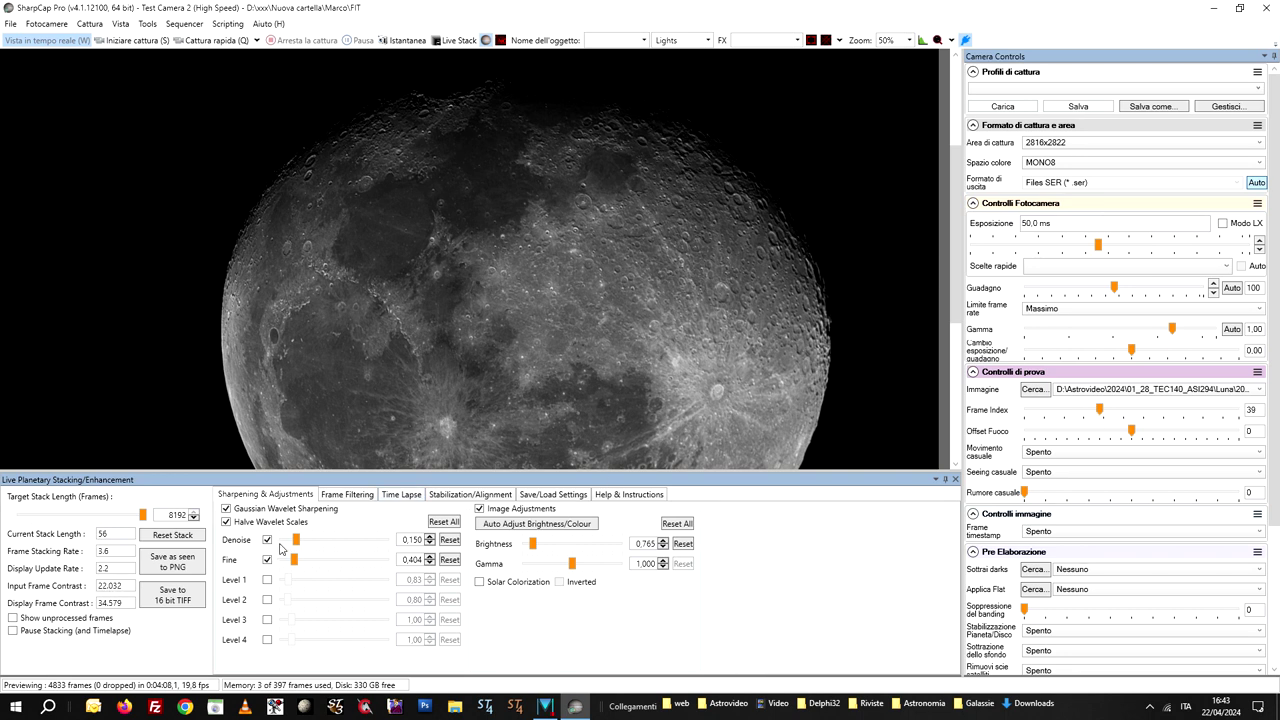
click(267, 559)
click(267, 539)
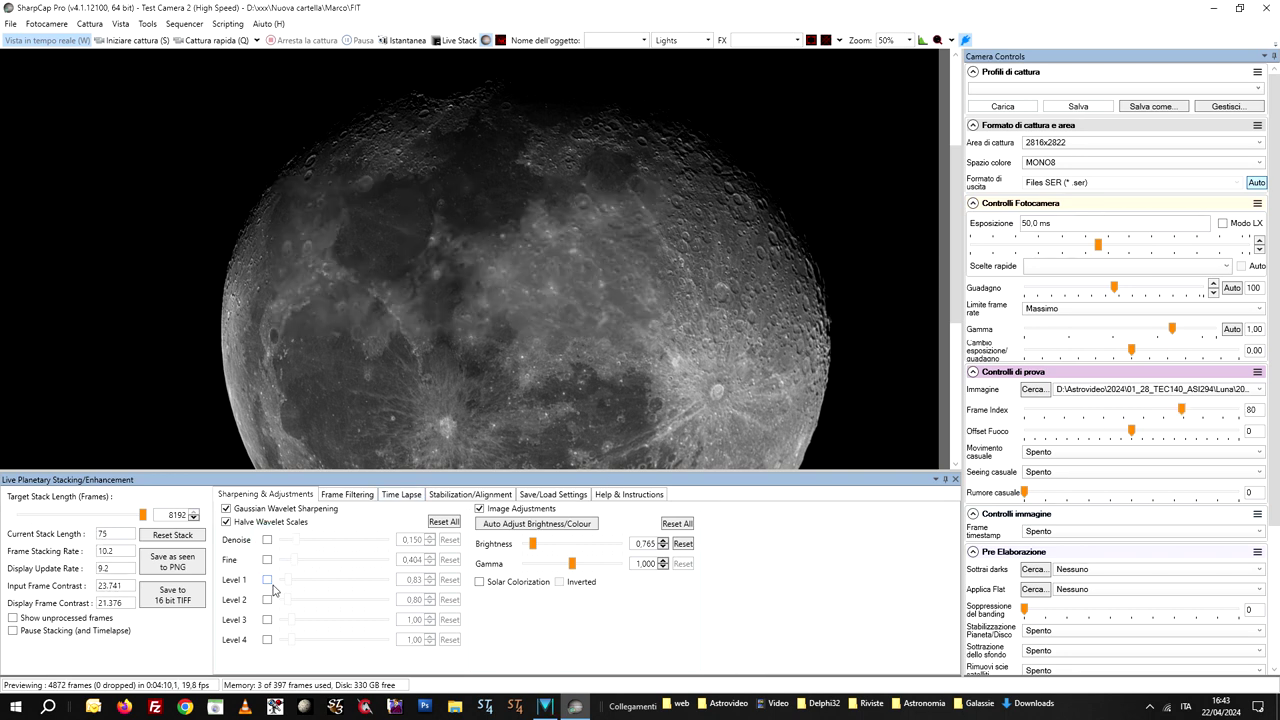
click(174, 536)
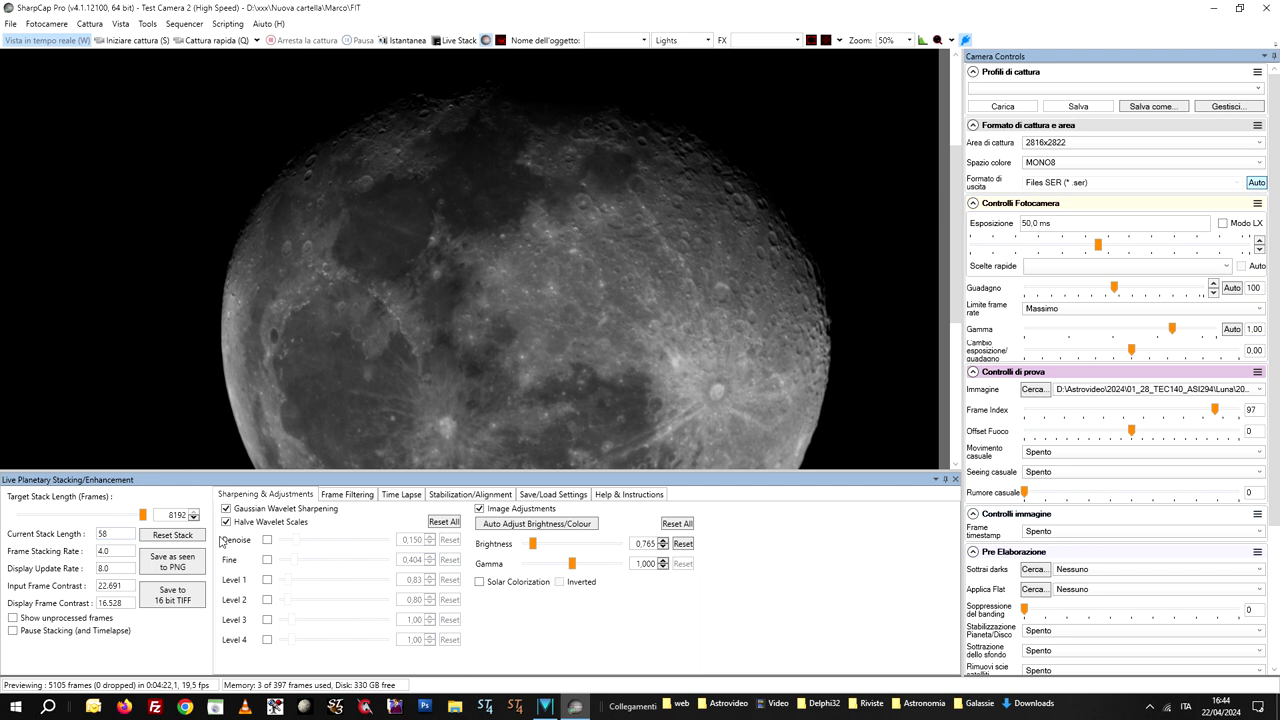
Step: Enable wavelet sharpening with Denoise at 1.000 and Fine at 2.019, and reset the stack
click(267, 540)
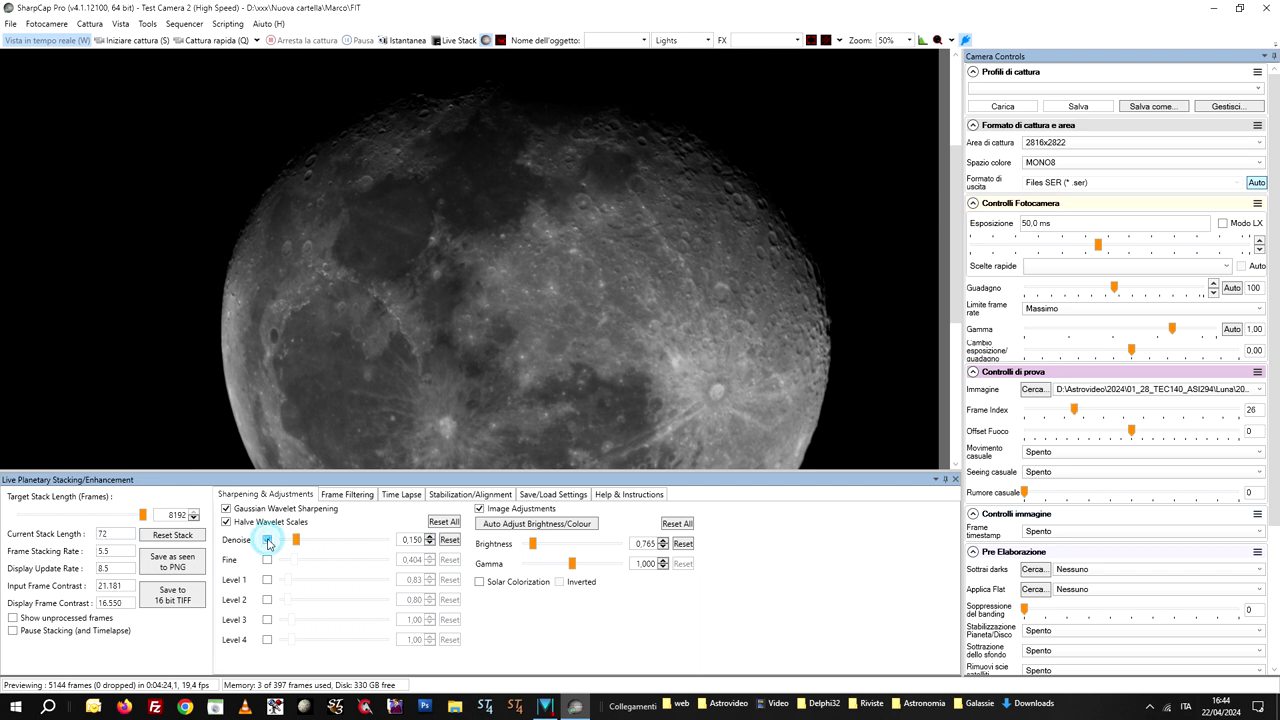
drag(297, 542, 400, 556)
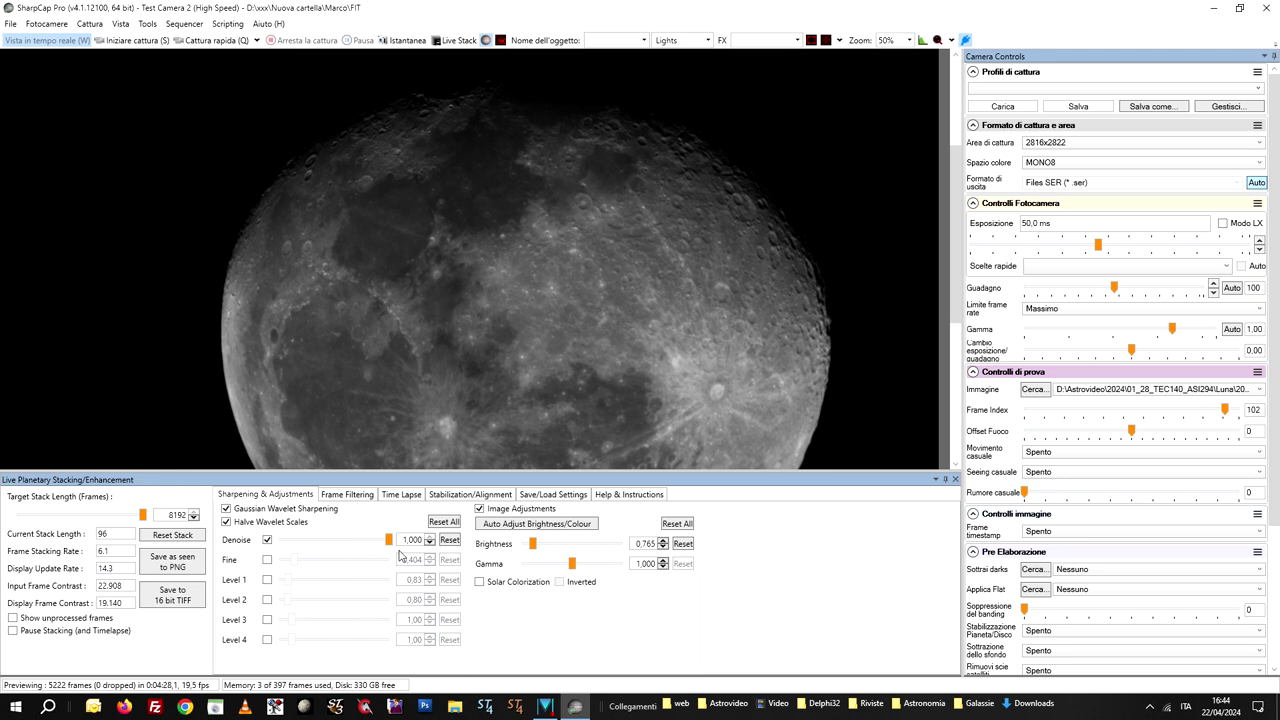
click(267, 560)
drag(283, 561, 350, 563)
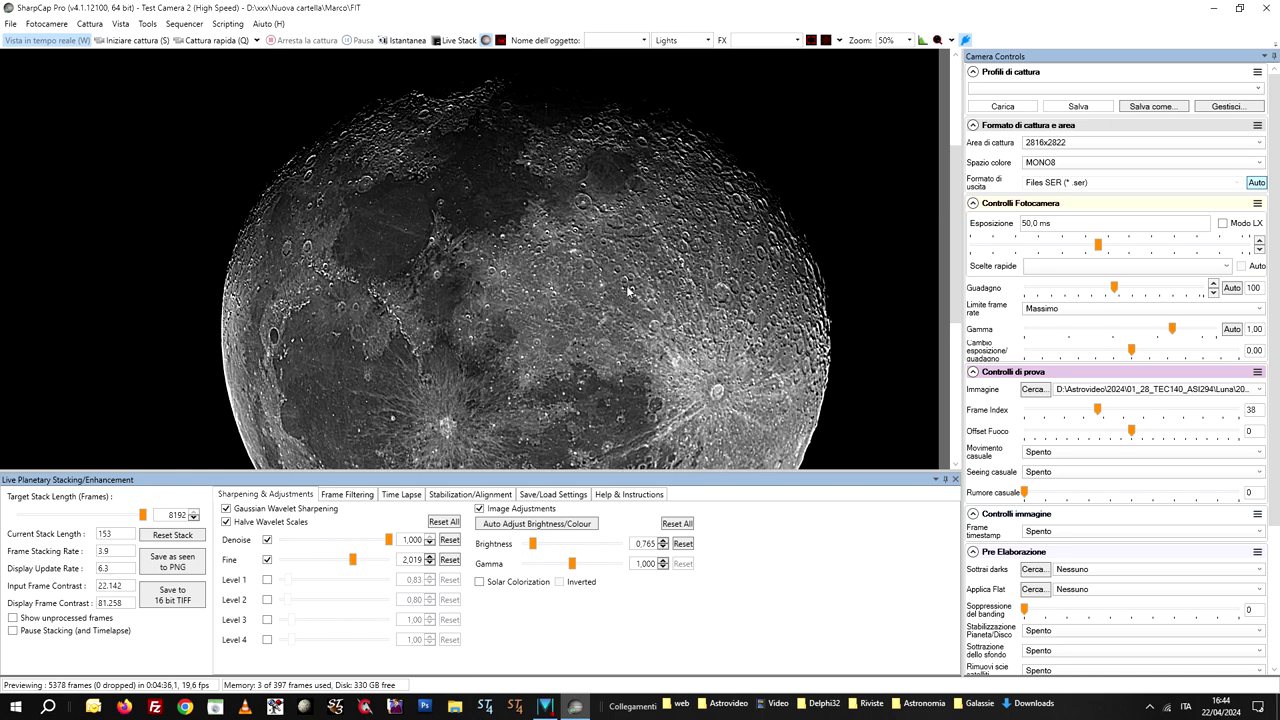
click(178, 536)
click(178, 537)
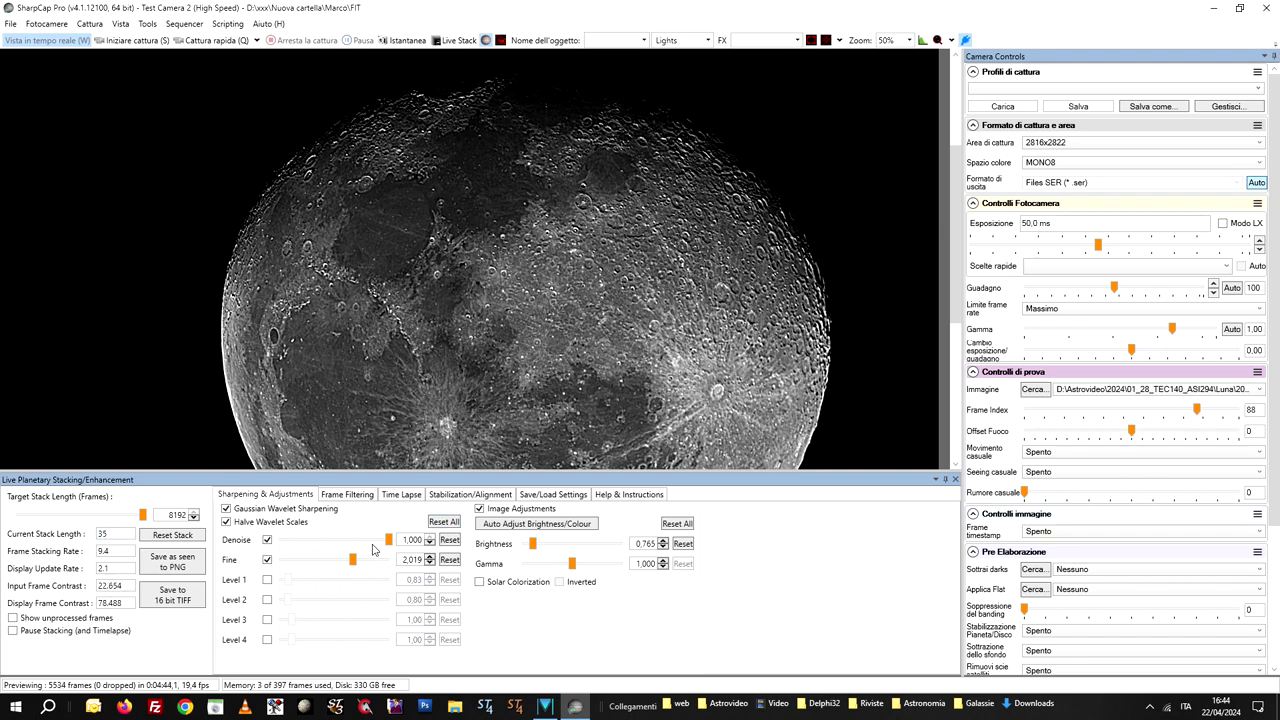
Step: Set the wavelet sharpening to a Denoise of 0.235 and a Fine level of 0.459
drag(352, 559, 294, 566)
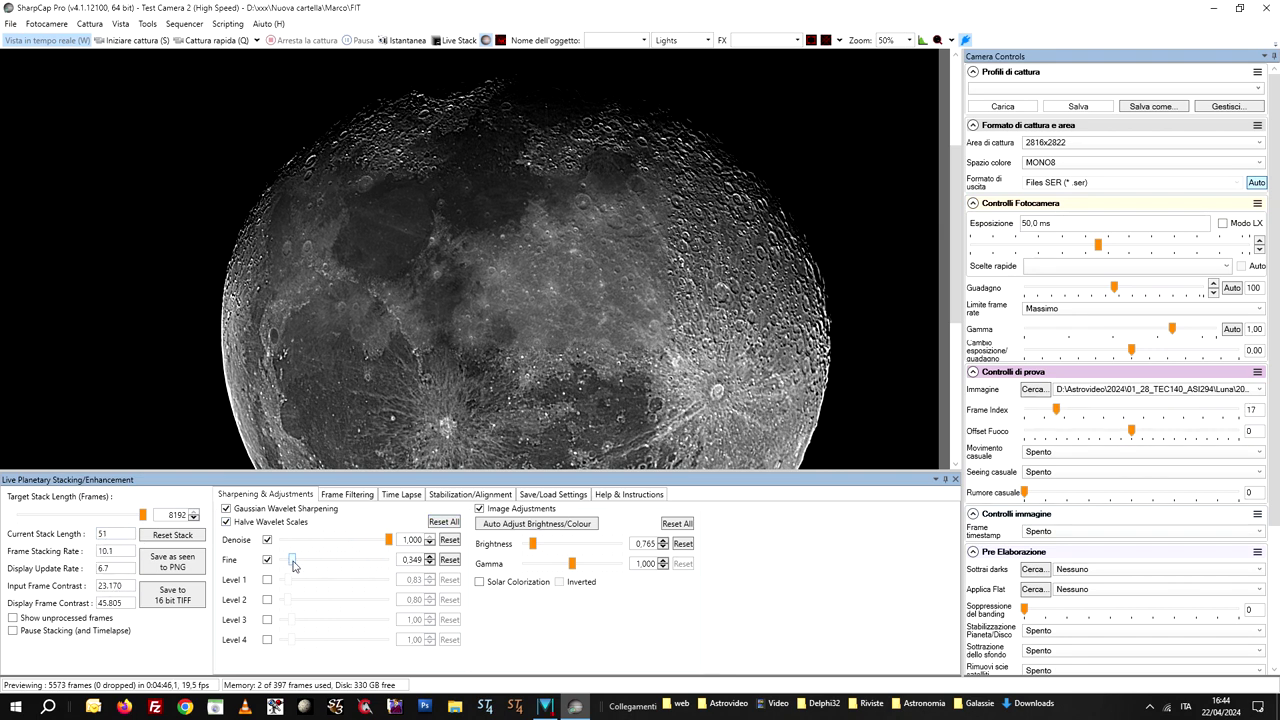
drag(389, 540, 310, 541)
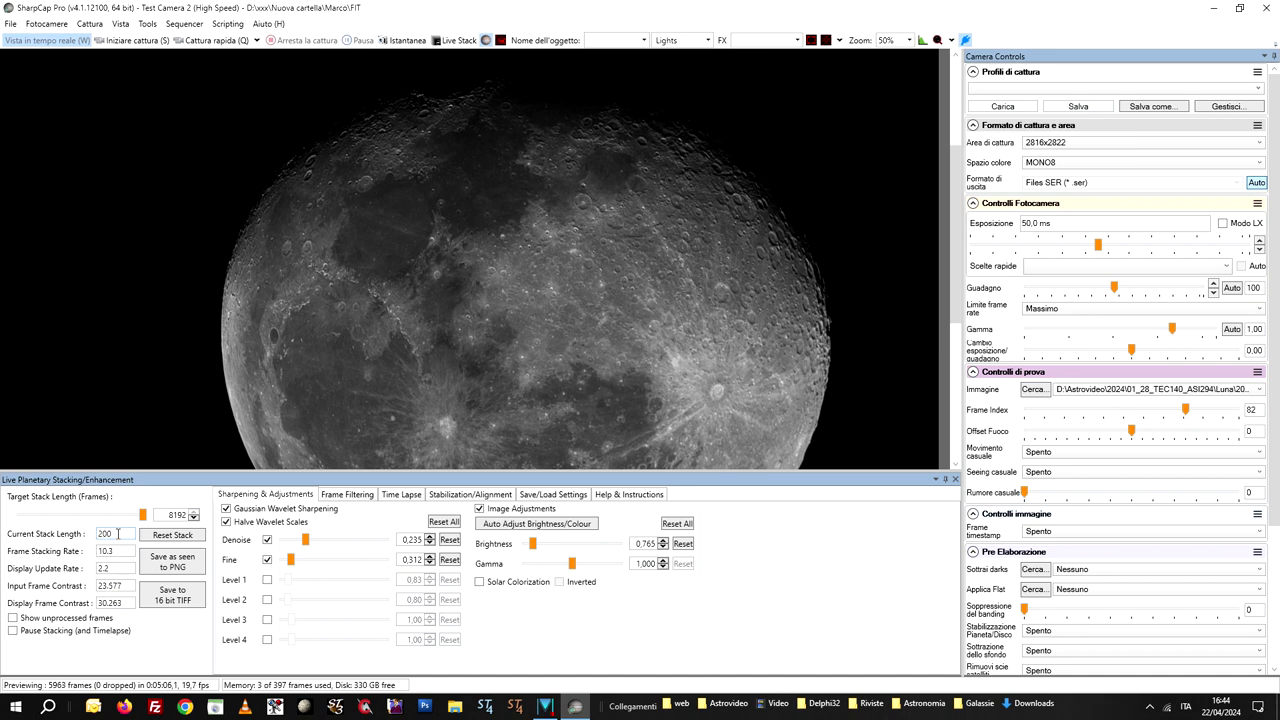
drag(292, 563, 297, 563)
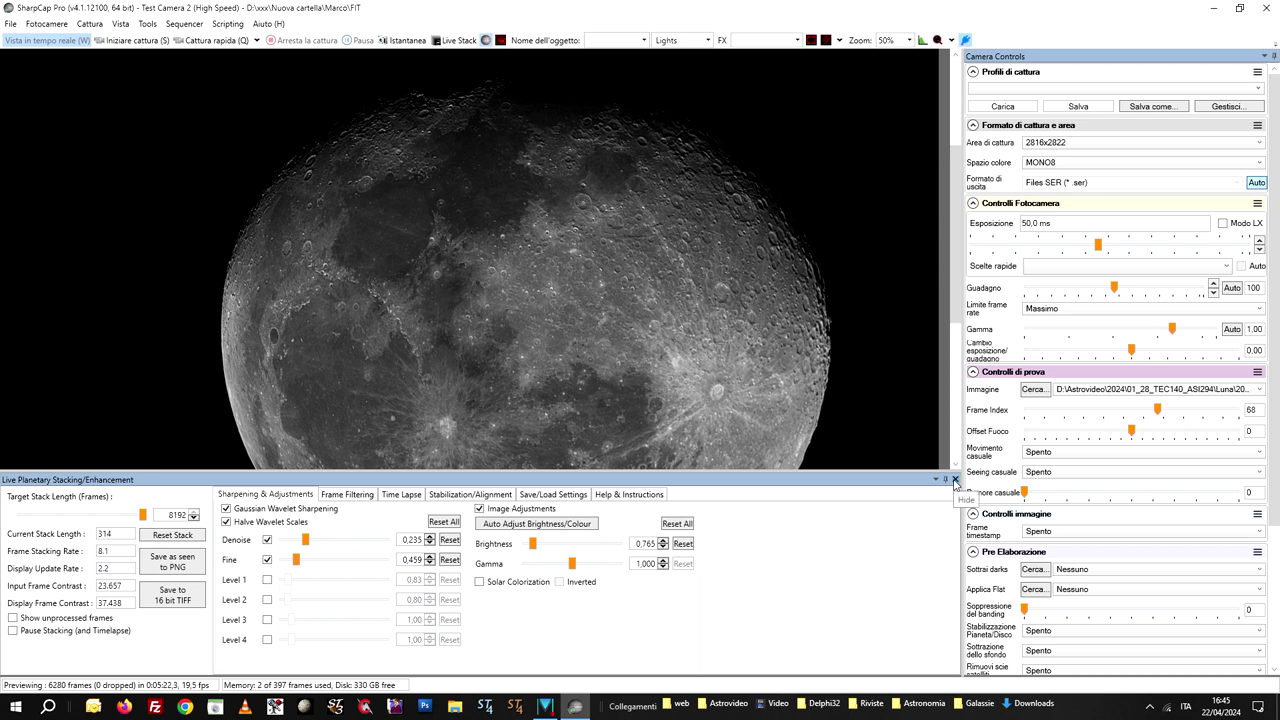
Step: Close and restart live planetary stacking to compare with the raw view, and review its frame filtering and stabilization/alignment settings
click(955, 480)
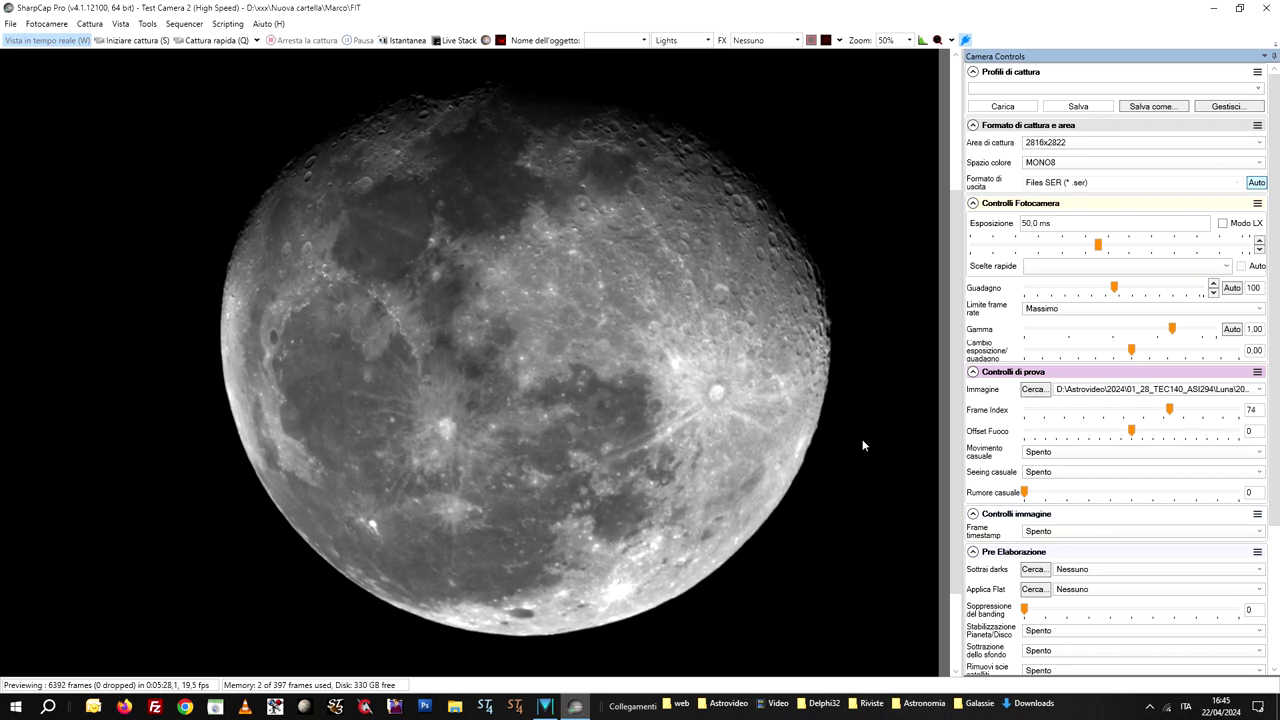
click(486, 41)
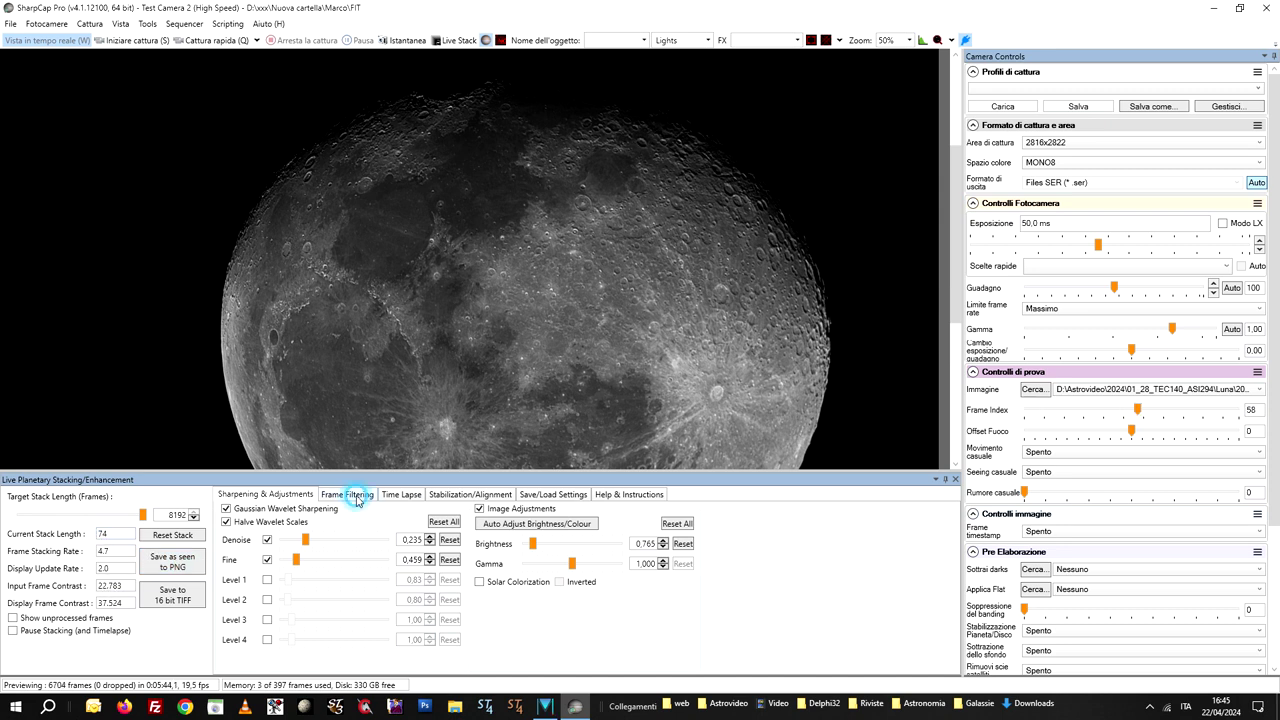
click(352, 496)
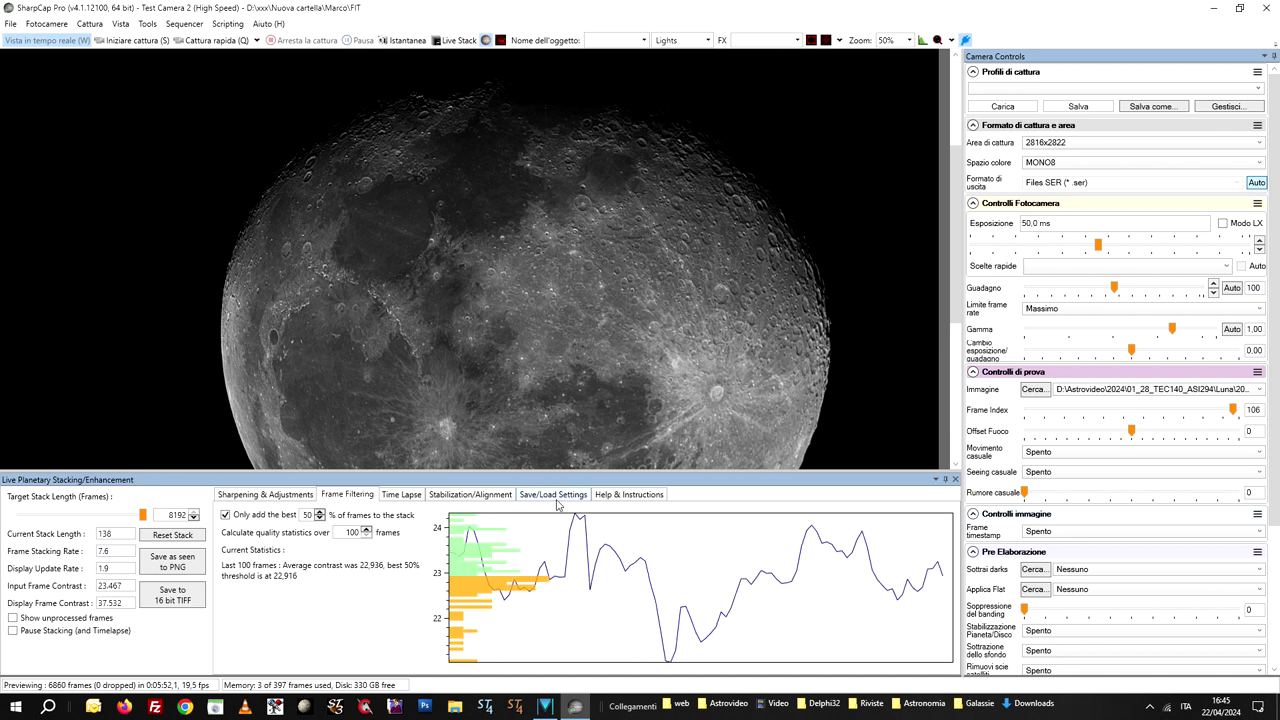
click(480, 499)
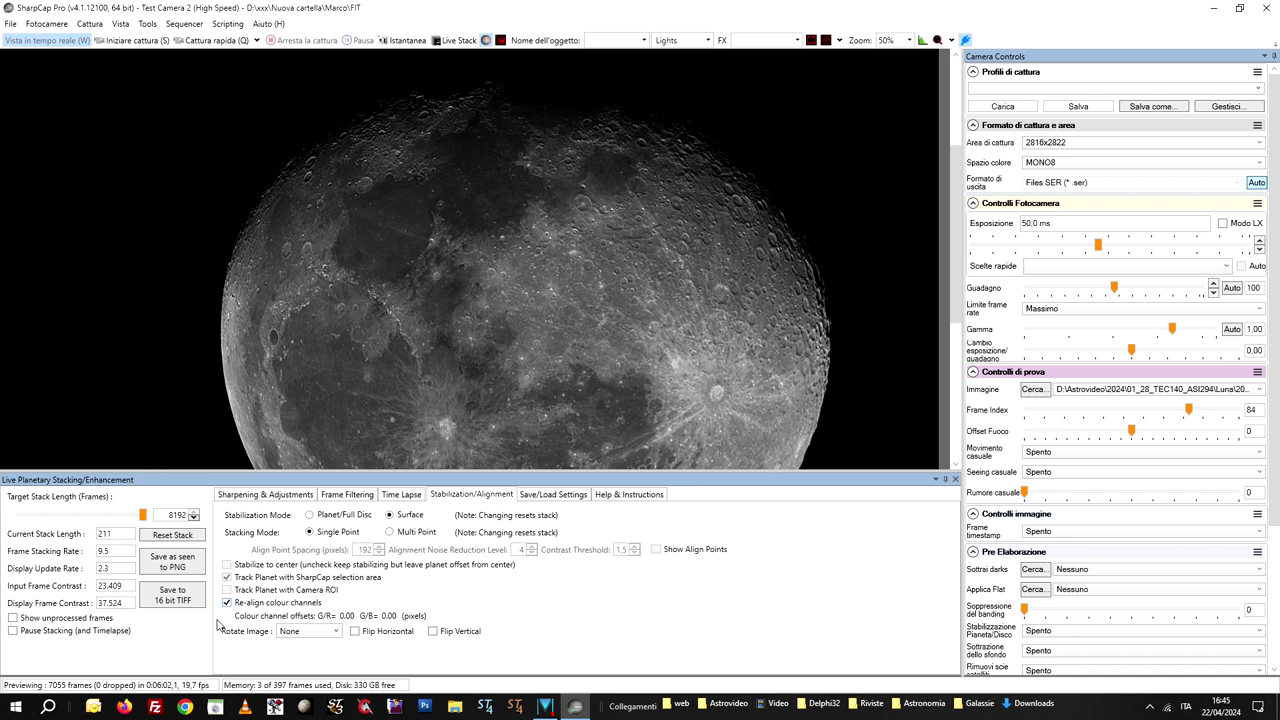
Step: Save the stacked and sharpened Moon image as seen to PNG
click(180, 568)
click(172, 562)
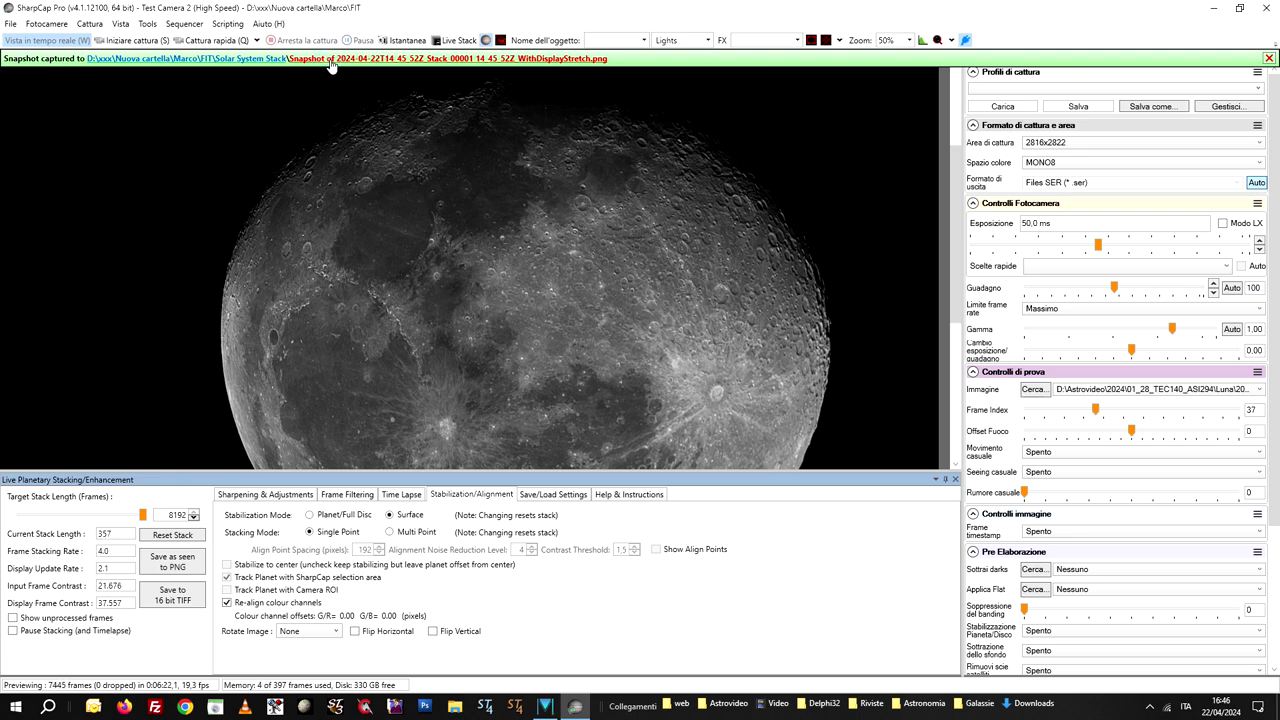
Step: Open the captured snapshot PNG in the image viewer and examine the lunar surface detail up close
click(540, 58)
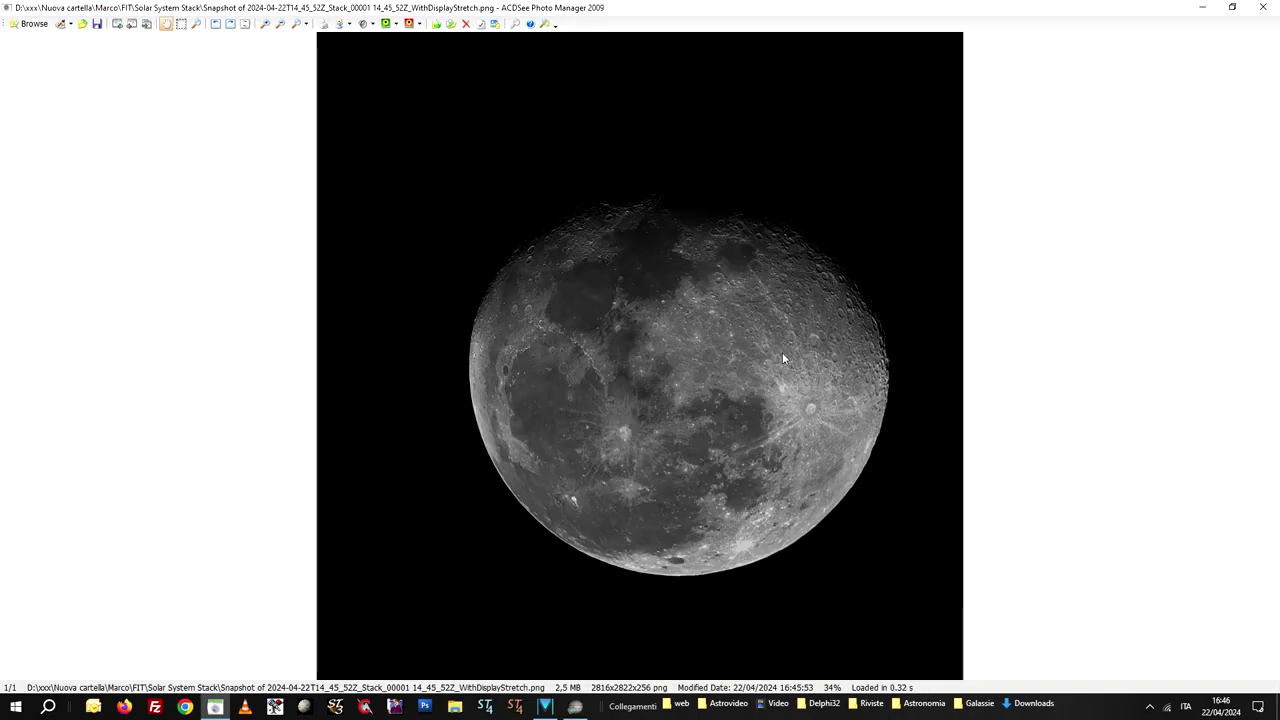
scroll(757, 348, up, 2)
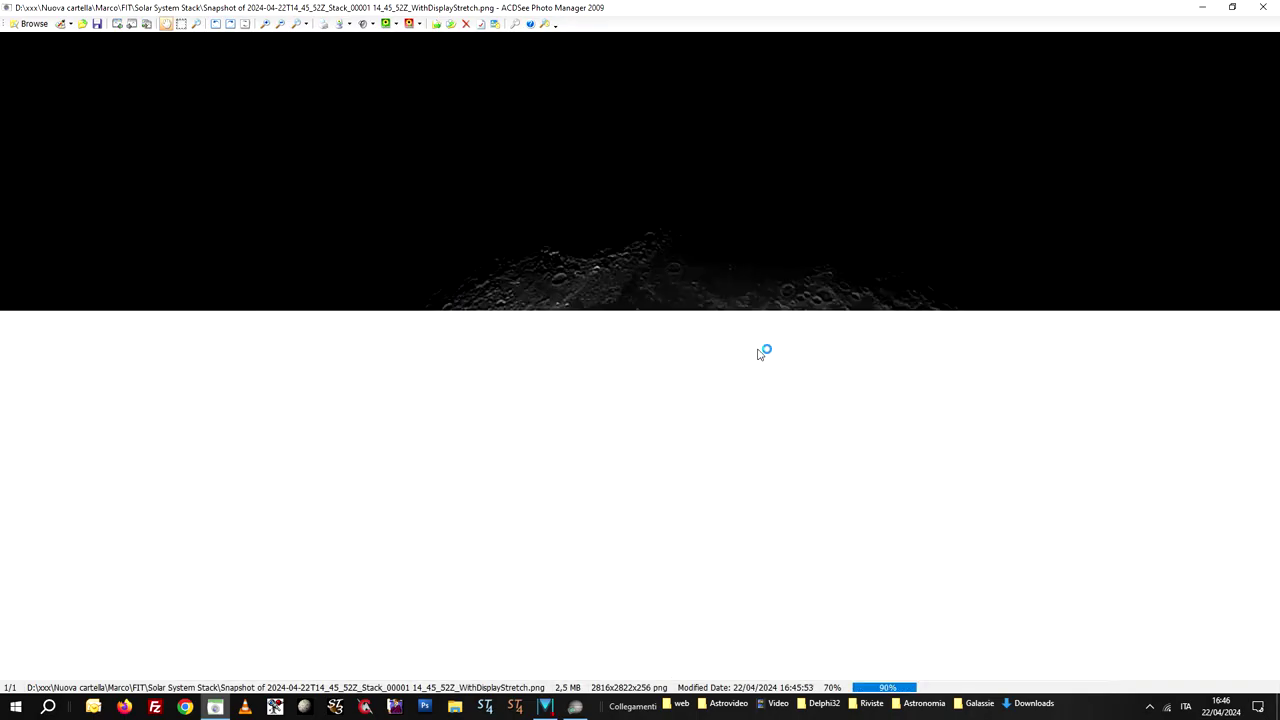
drag(789, 456, 767, 242)
mouse_move(760, 331)
mouse_down()
mouse_move(763, 263)
mouse_move(743, 373)
mouse_move(759, 321)
mouse_up()
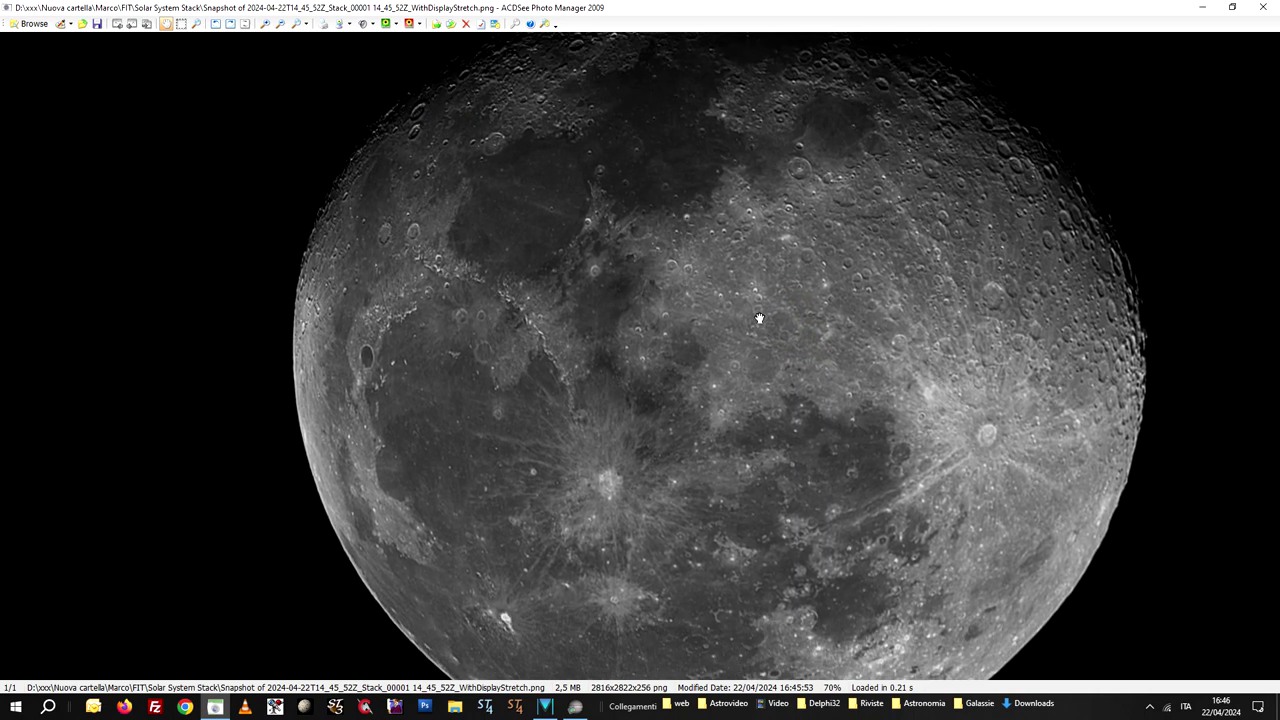
Step: Switch back to SharpCap and close the live planetary stacking and enhancement panel
click(578, 708)
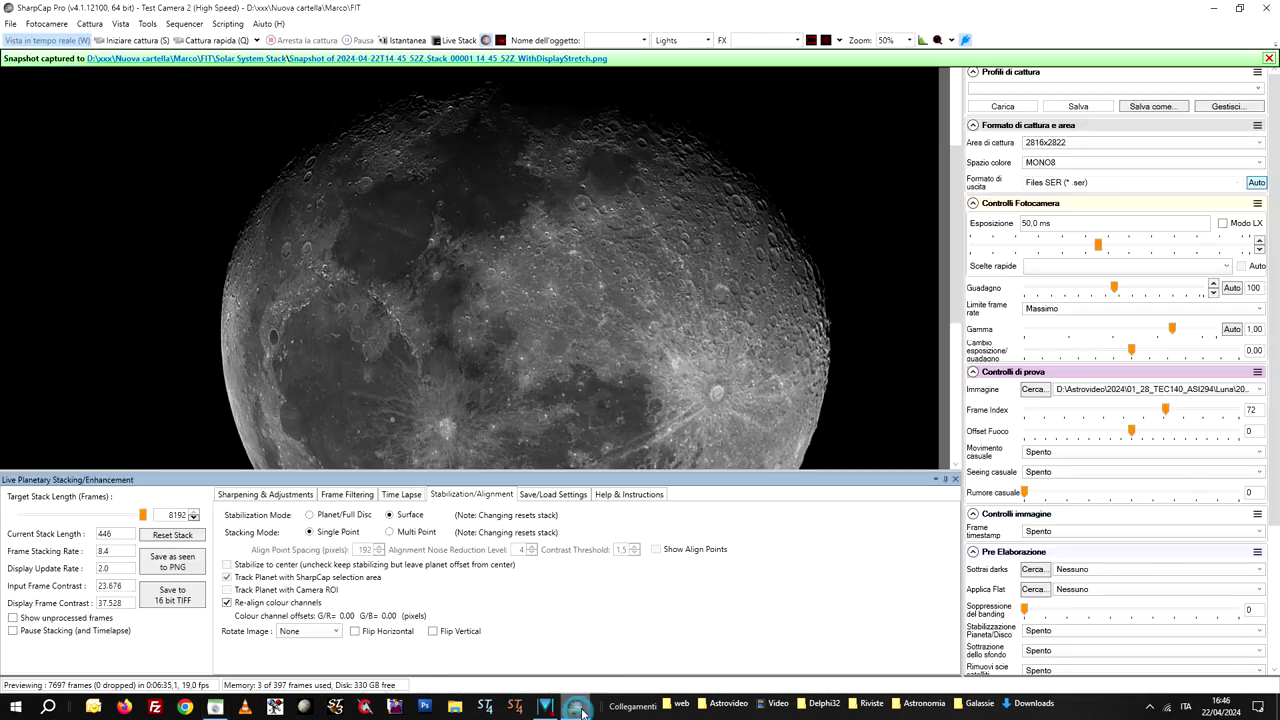
click(955, 479)
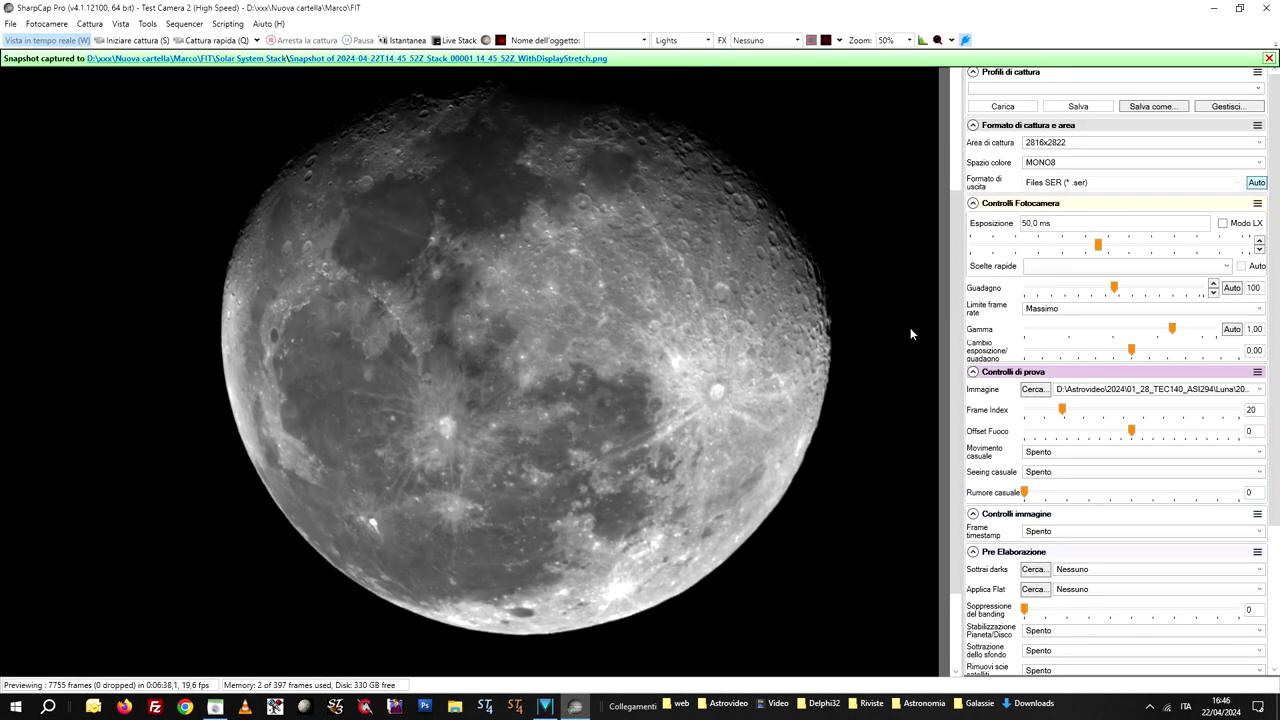